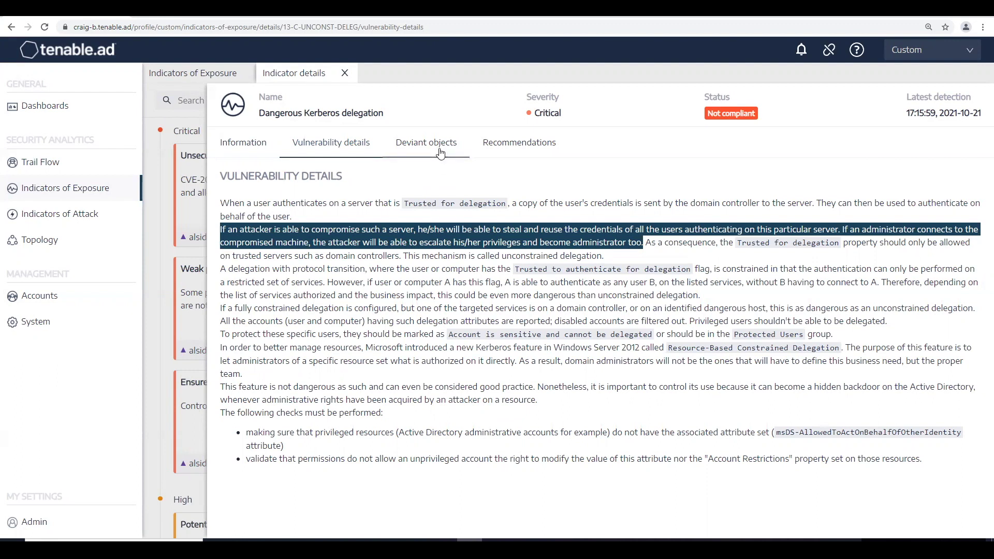
- List the deviant objects and expand both the HR-Server and privileged user findings to read their reasons
click(440, 151)
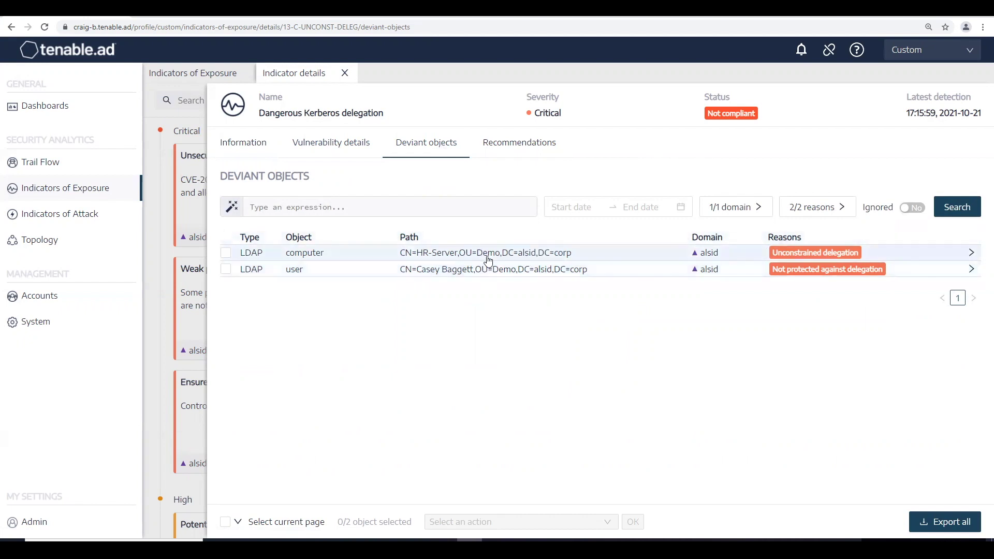
click(496, 255)
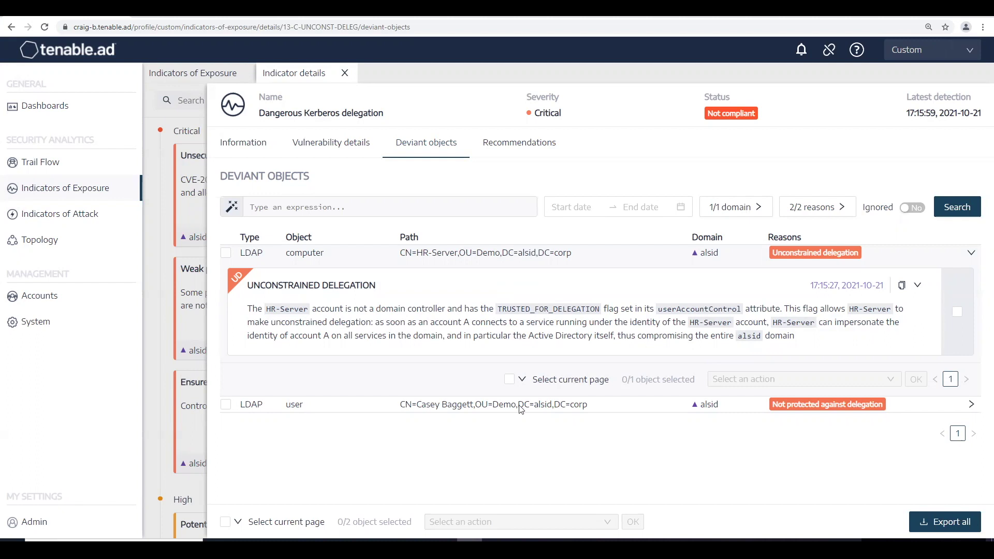
click(542, 414)
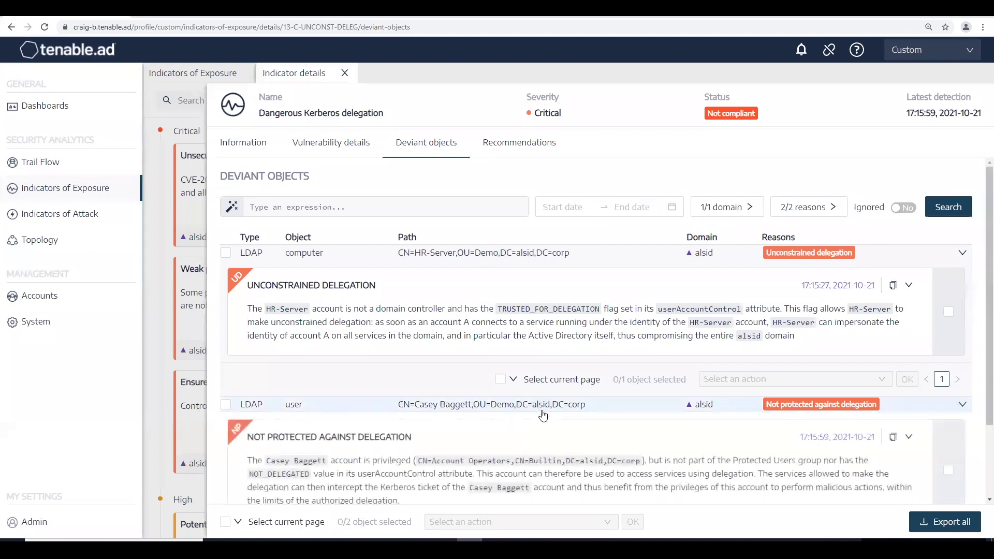
scroll(547, 413, down, 2)
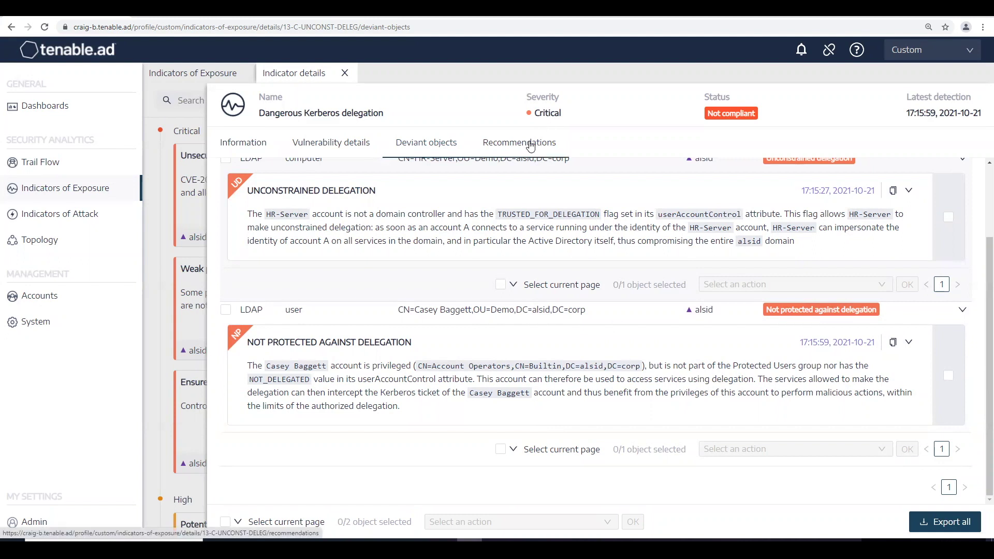
- Read the Recommendations text for fixing the delegation deviances, then return to the remote desktop session
click(531, 145)
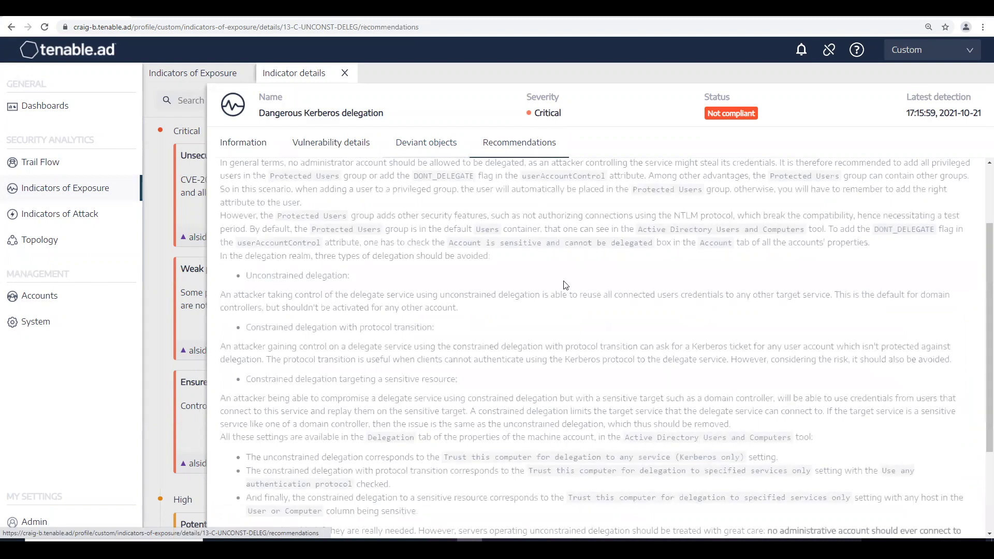
scroll(566, 284, down, 1)
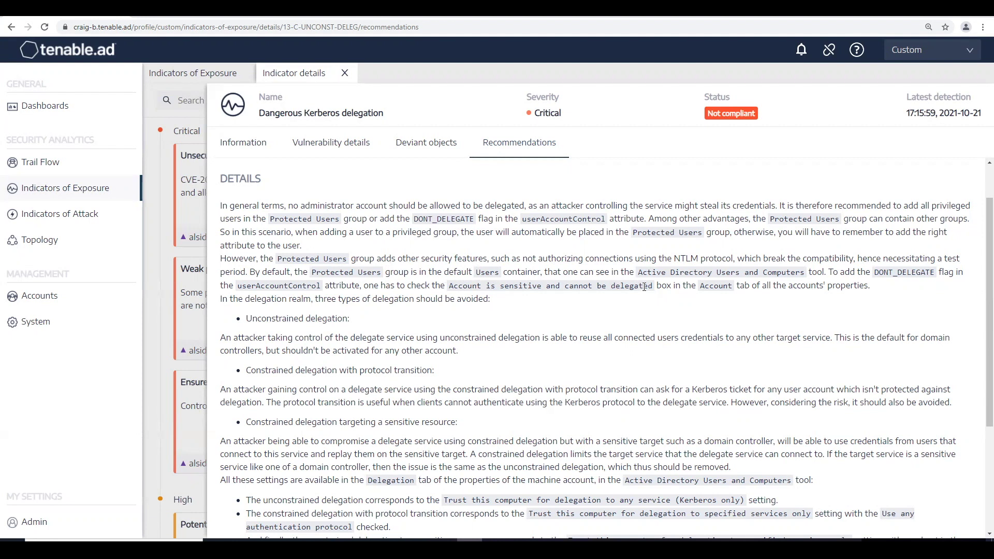
scroll(645, 288, down, 2)
scroll(648, 287, down, 3)
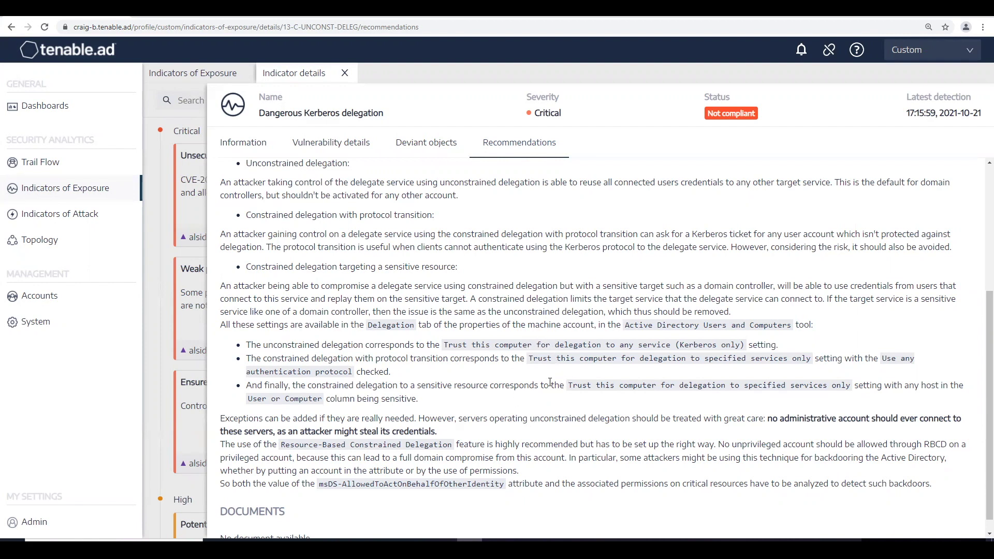
mouse_move(494, 540)
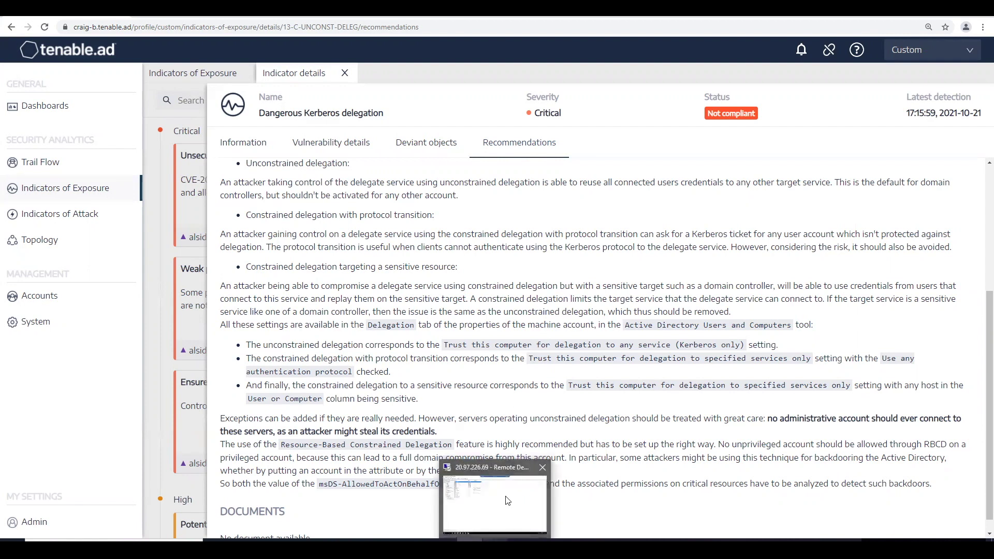
click(486, 469)
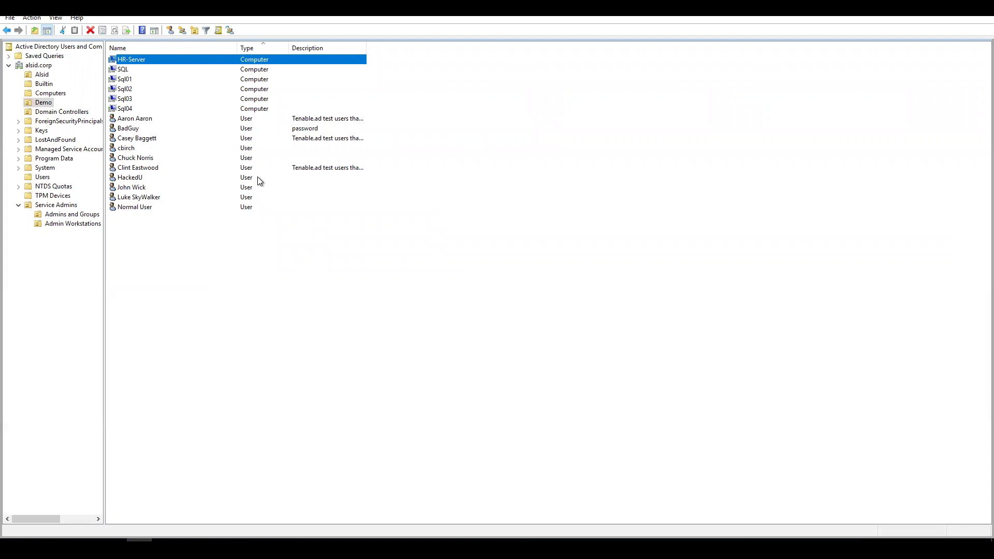
- Turn on 'Account is sensitive and cannot be delegated' for the flagged Demo user account
click(152, 140)
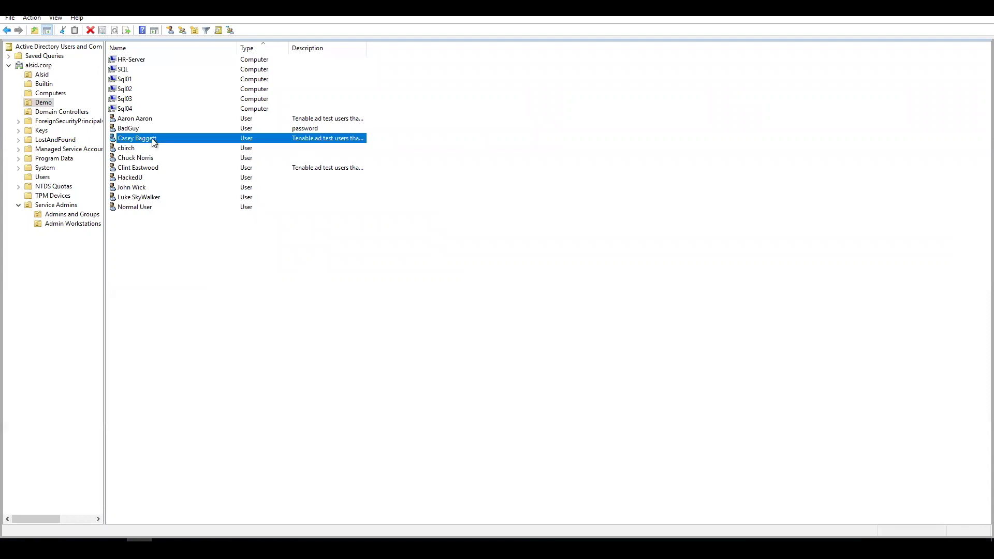
double_click(191, 139)
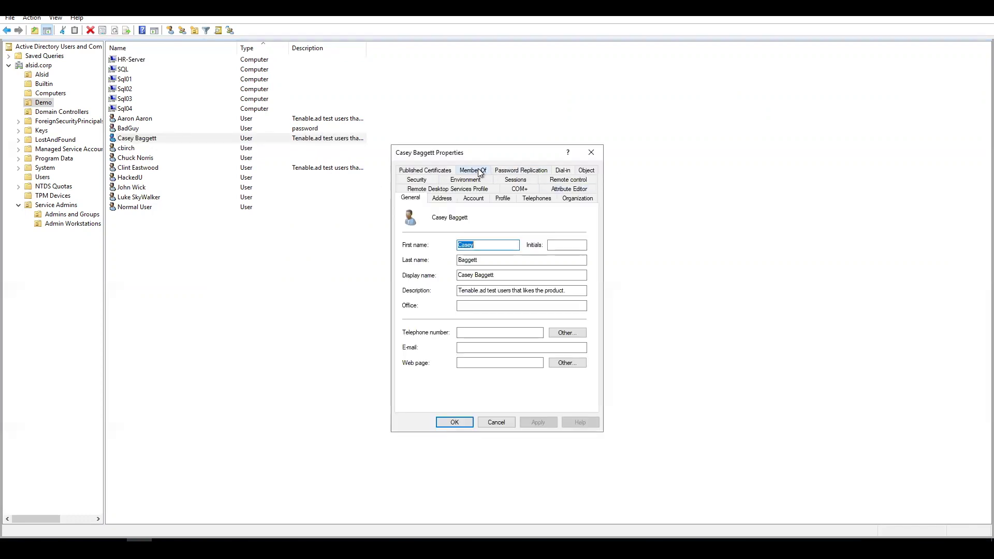
click(479, 199)
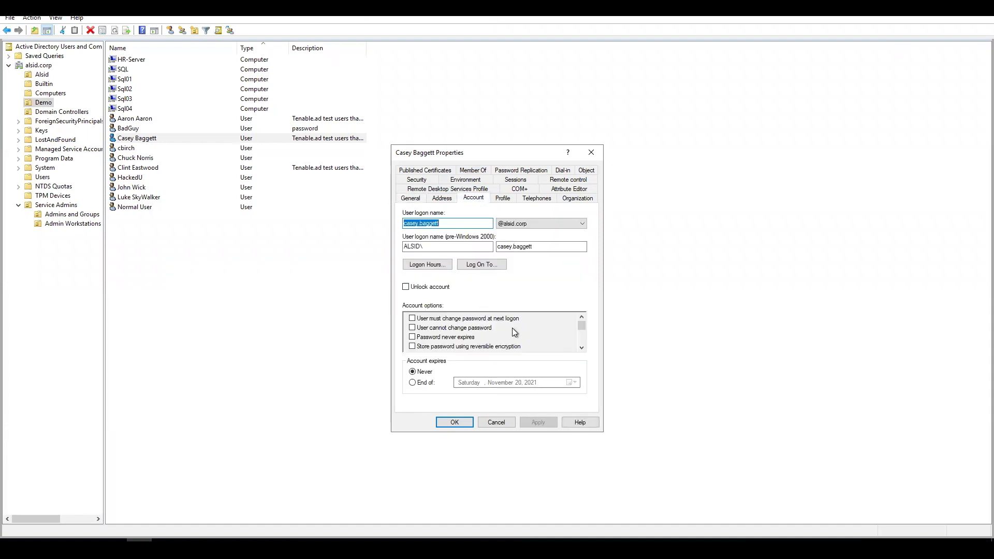
click(582, 348)
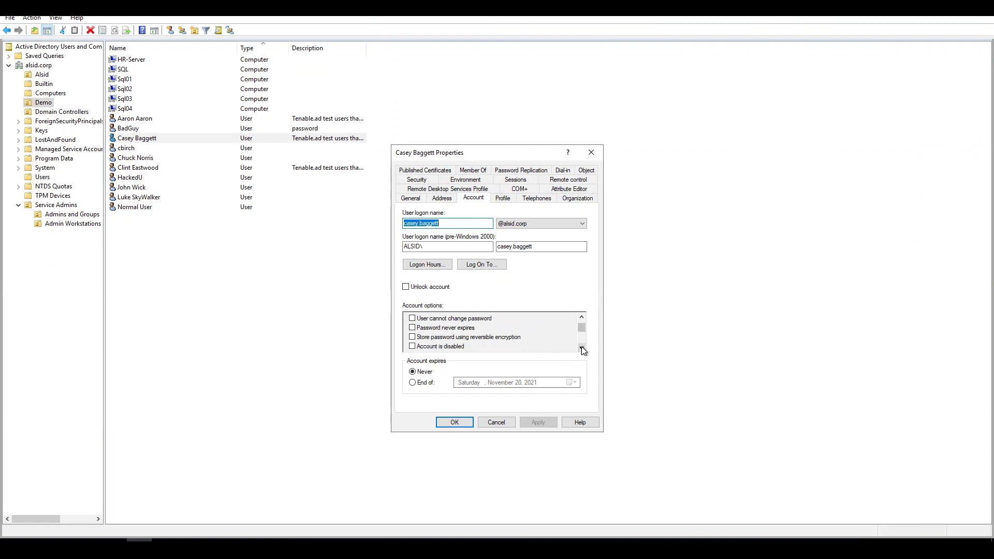
click(582, 348)
click(582, 348)
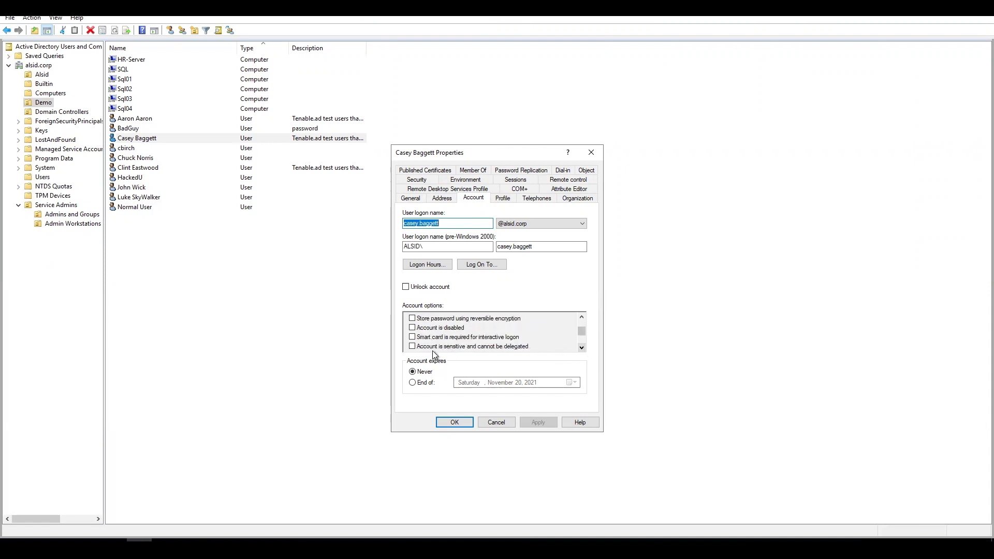
click(413, 347)
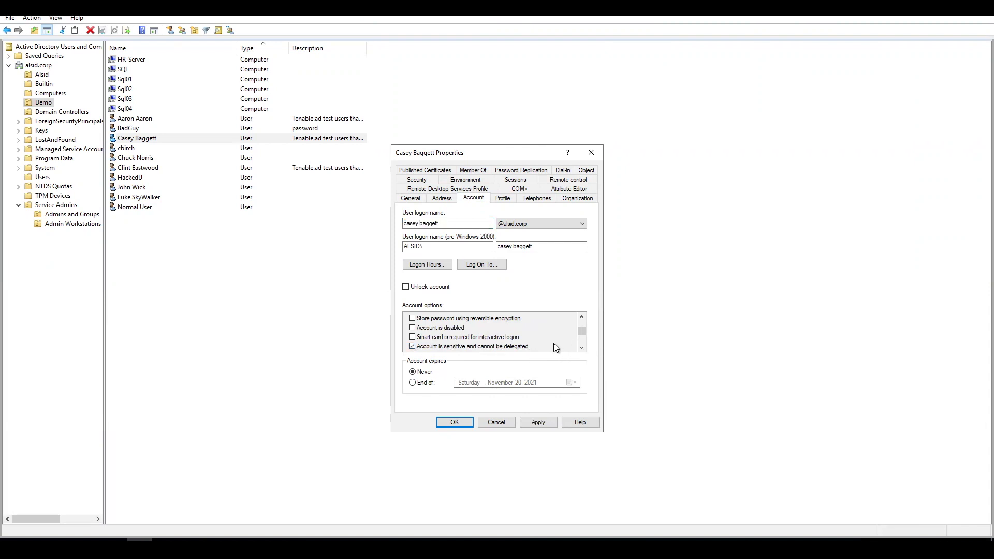
click(533, 421)
click(438, 421)
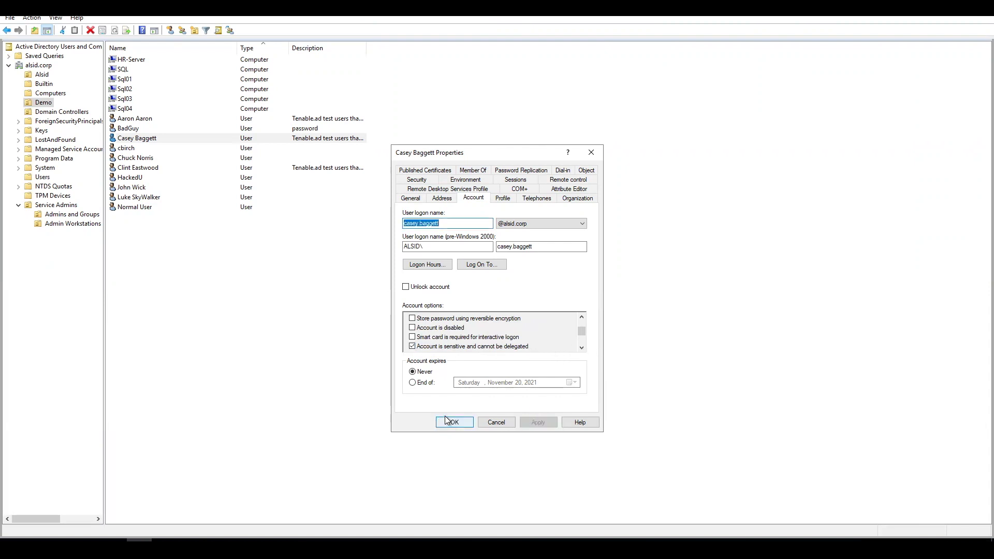
- Set HR-Server's Delegation option to 'Do not trust this computer for delegation' and apply it
double_click(132, 60)
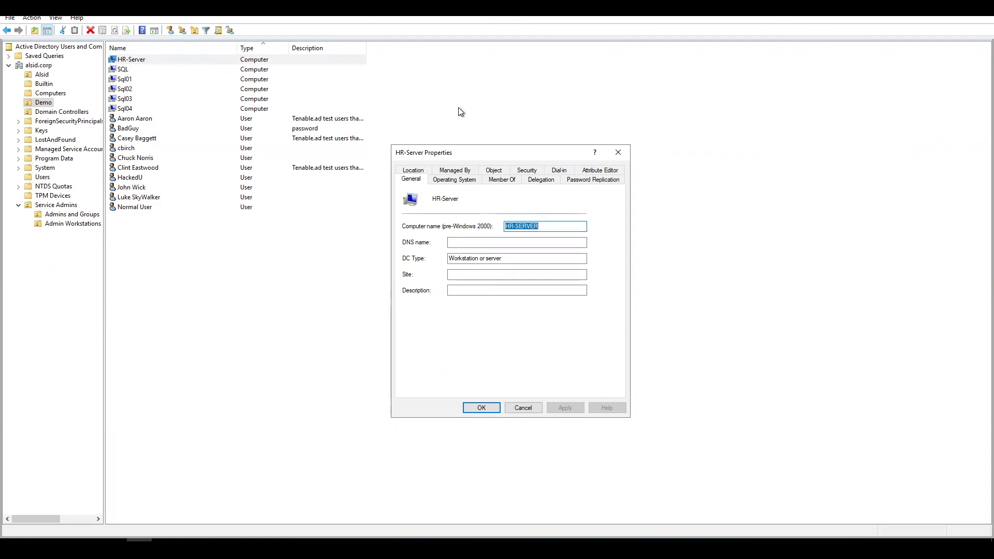
click(539, 181)
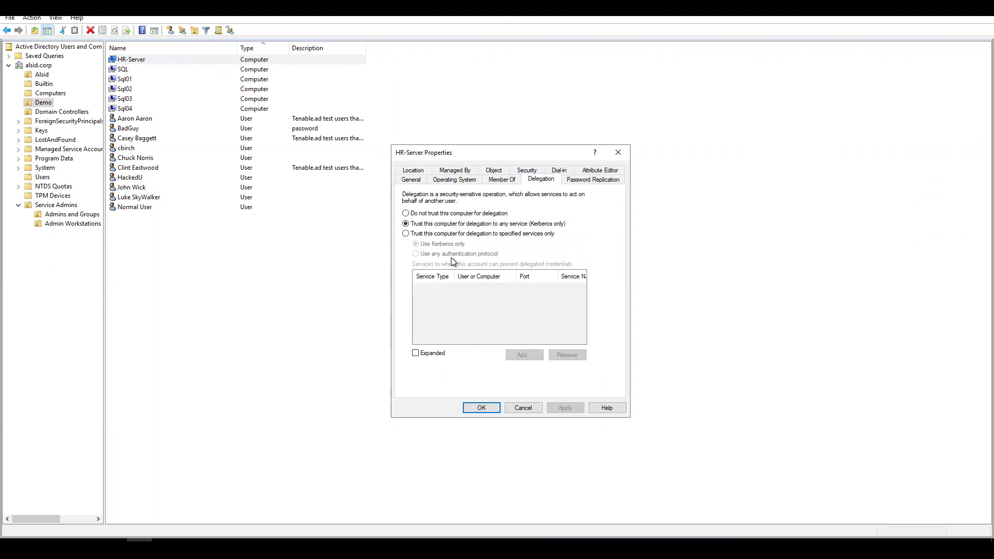
click(458, 214)
click(569, 408)
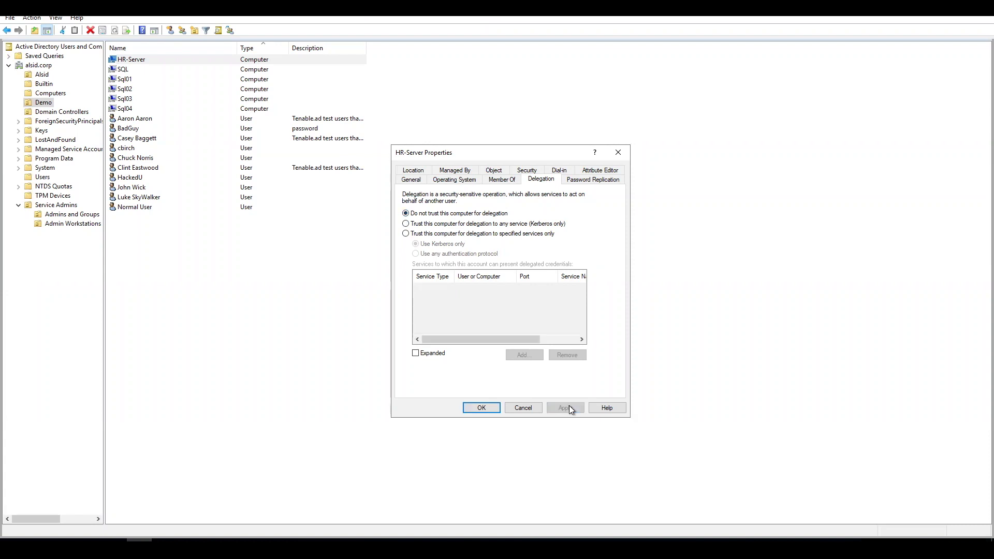
click(472, 408)
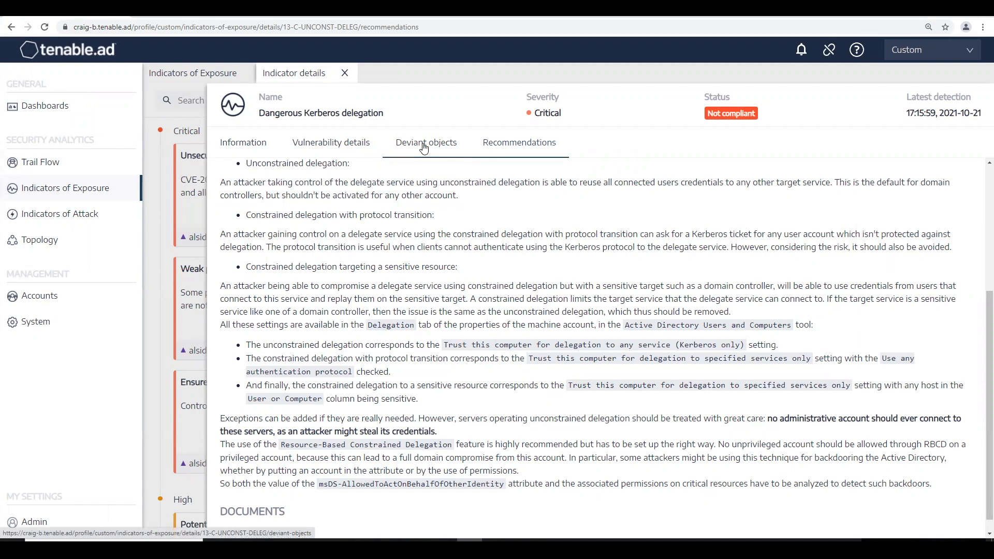
- Reload the Deviant objects list for Dangerous Kerberos delegation, which now shows 'No information available yet.'
click(423, 148)
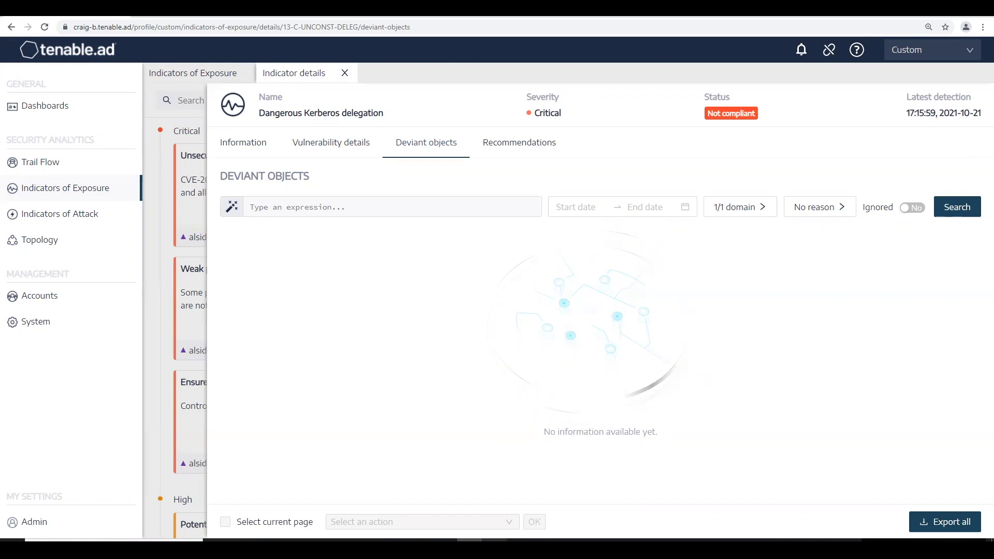
mouse_move(495, 549)
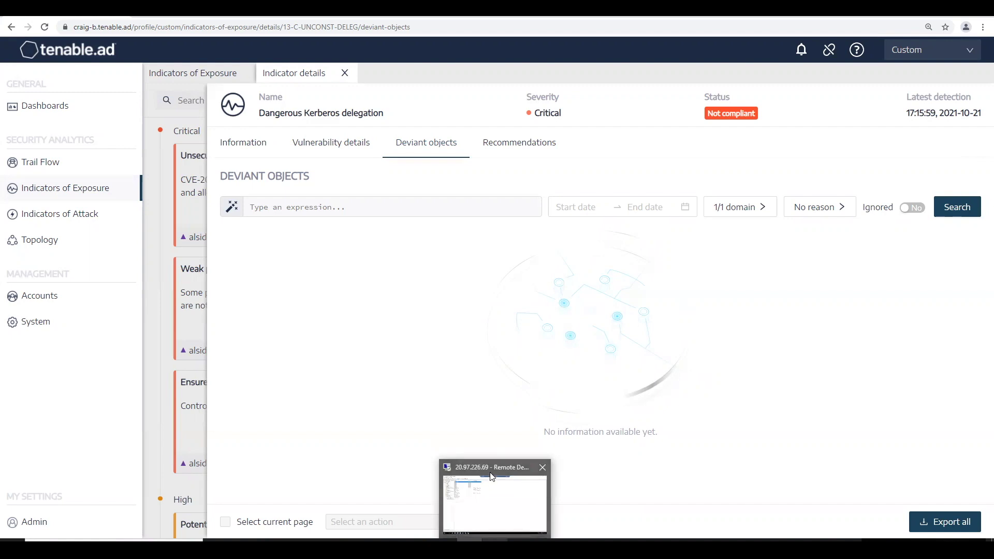
- Make the Demo test user a member of Account Operators via Member Of, then apply and close
click(495, 549)
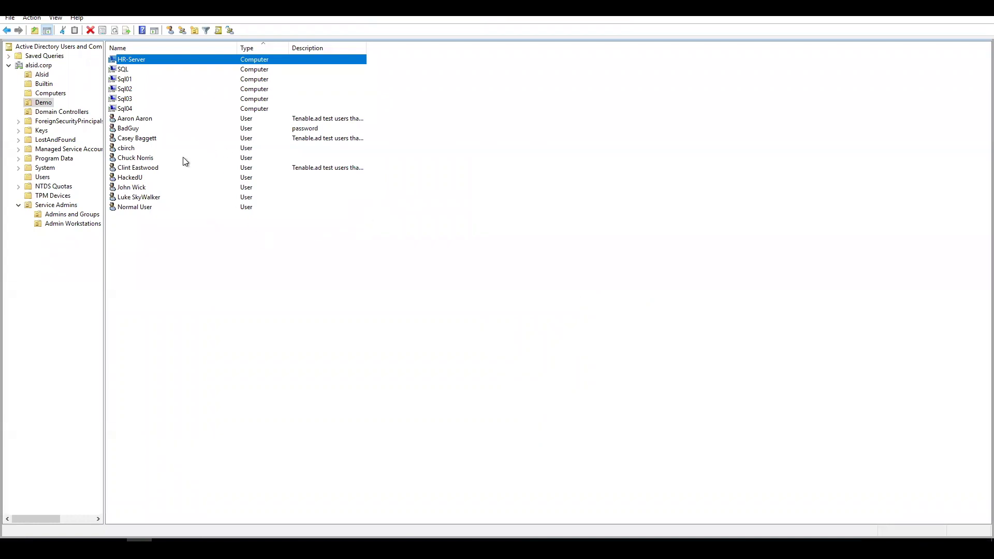
double_click(148, 160)
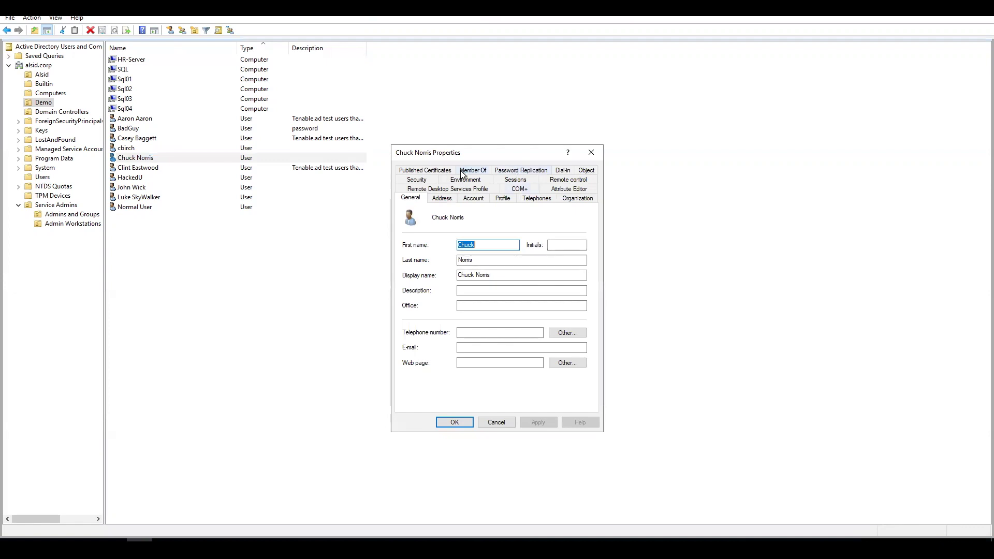
click(471, 171)
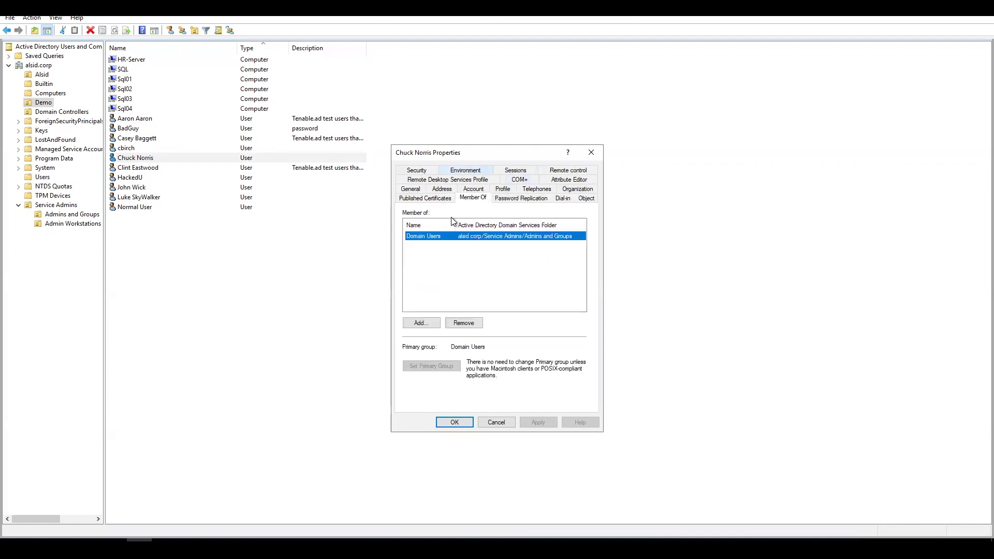
click(423, 322)
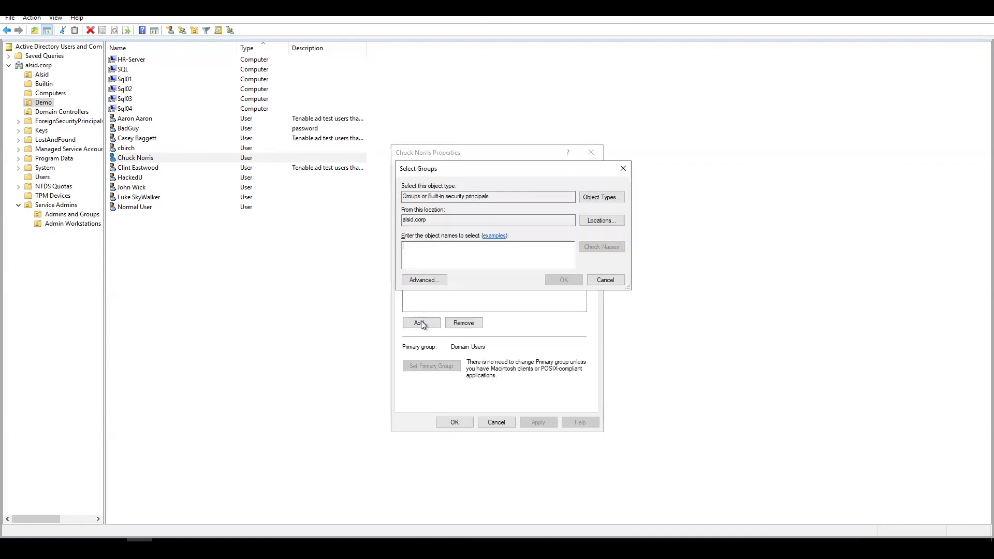
text(account)
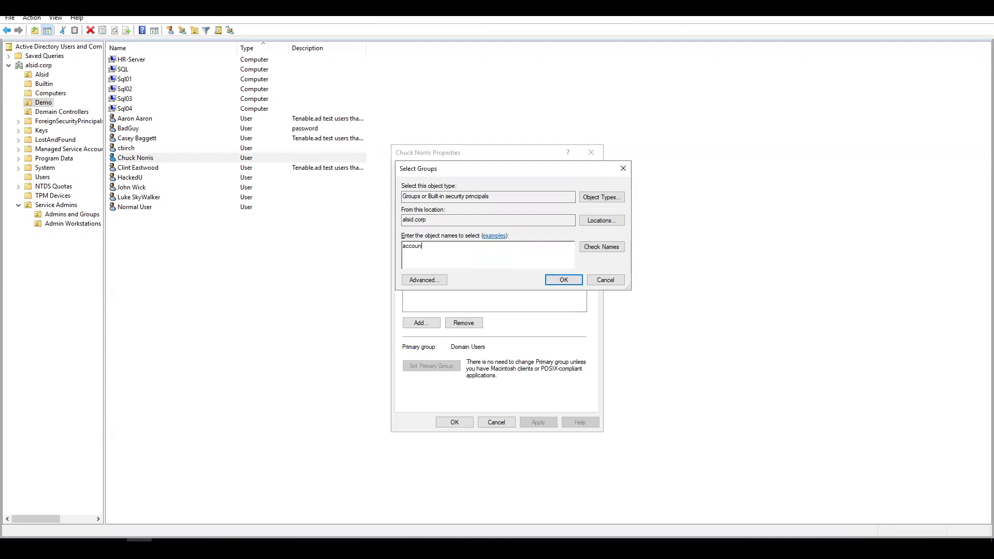
click(604, 248)
click(567, 279)
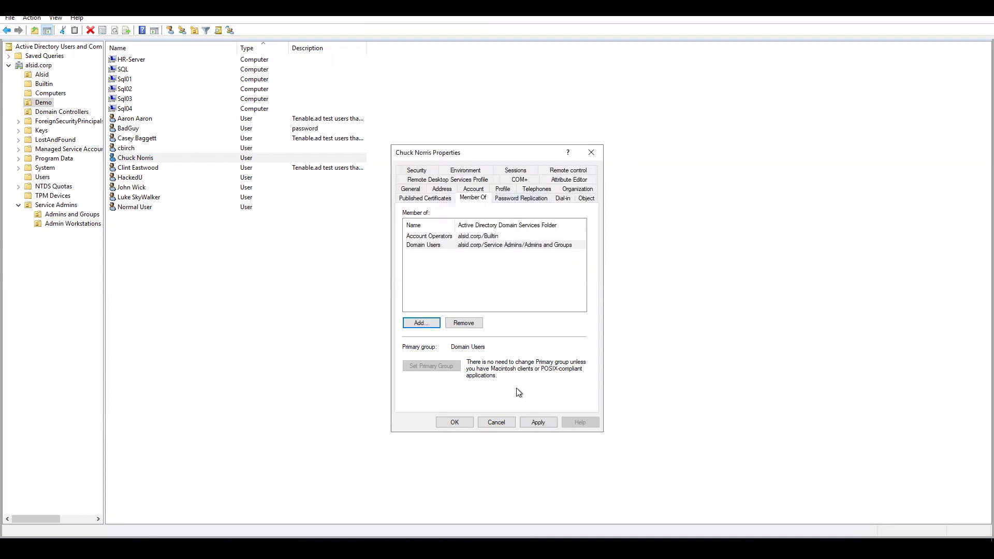
click(541, 422)
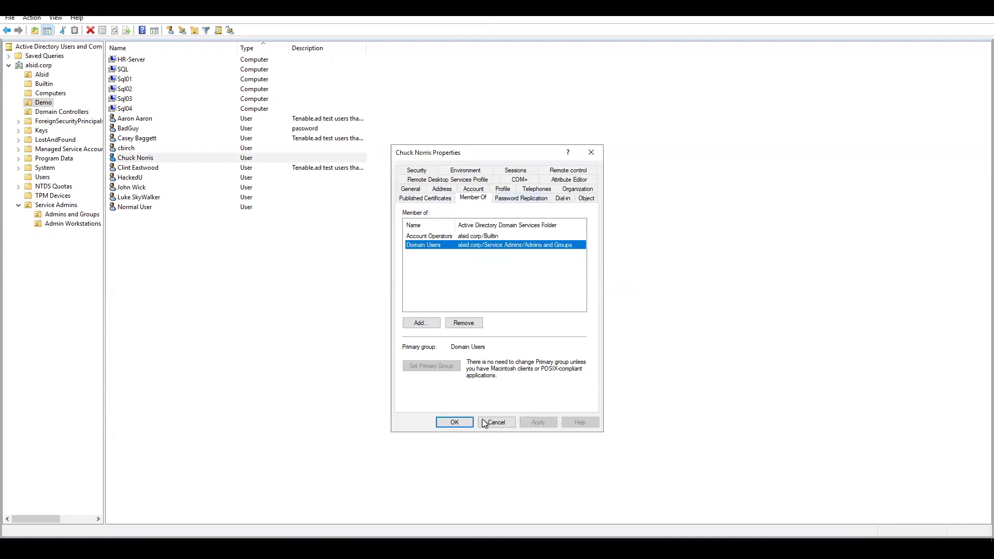
click(451, 422)
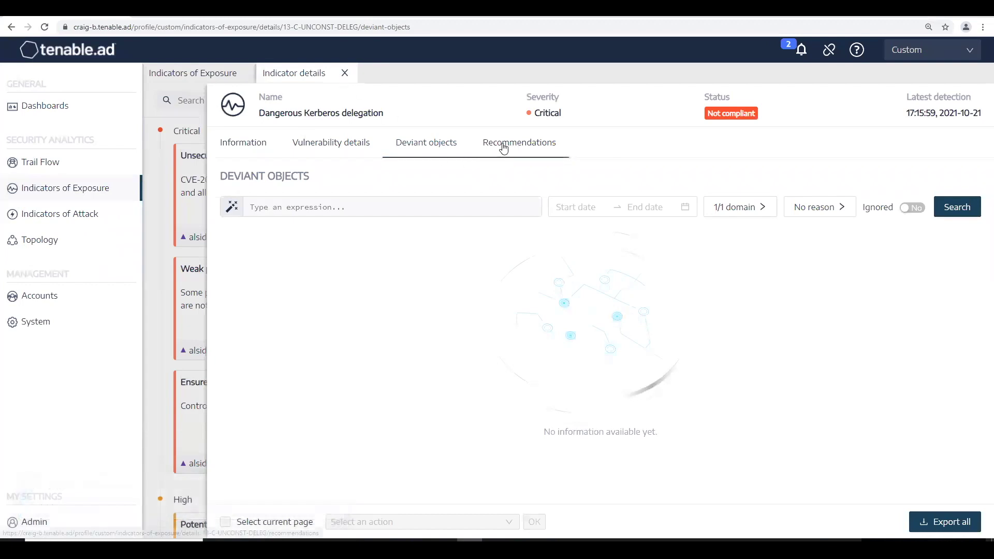
- Refresh the deviant objects, expand the newly flagged Demo user's details, and close the indicator page
click(542, 146)
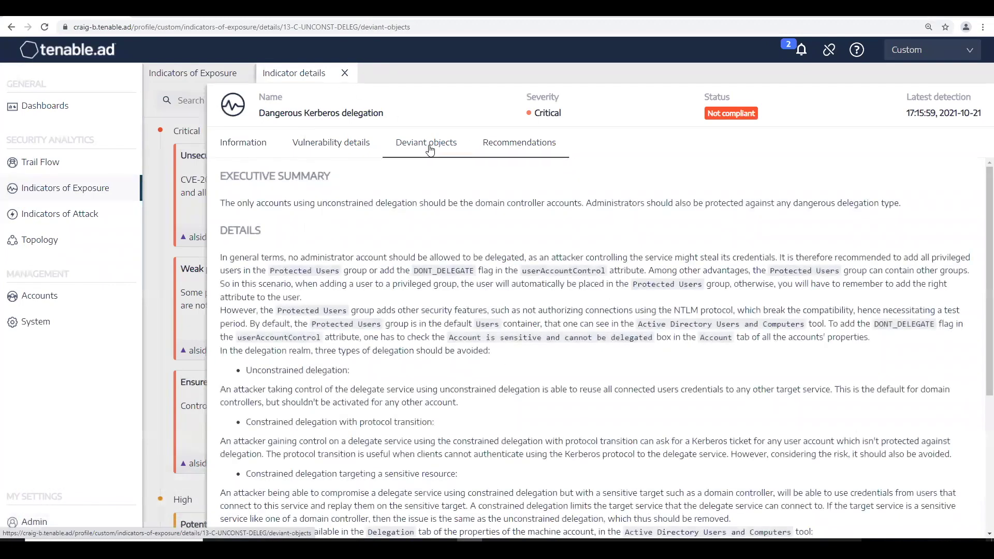
click(429, 148)
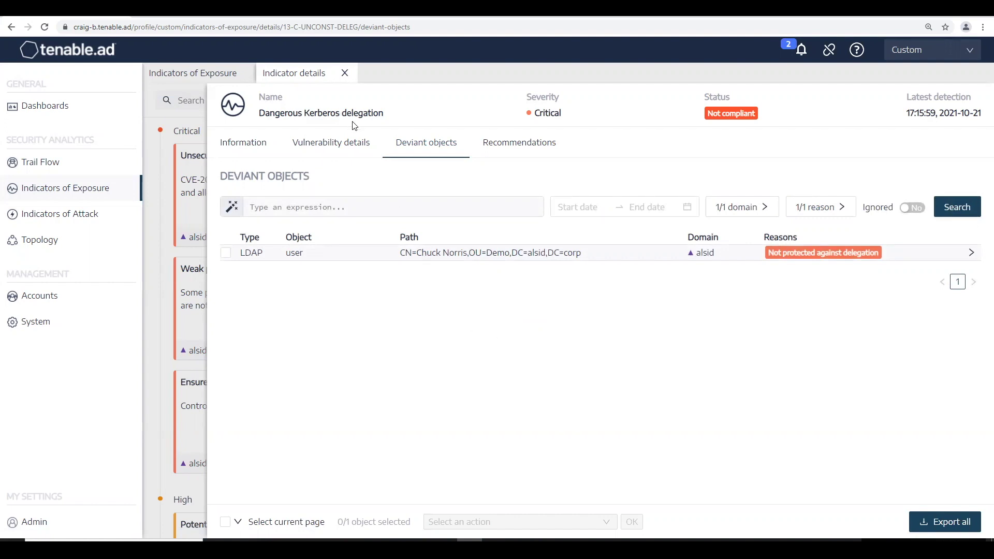
click(816, 257)
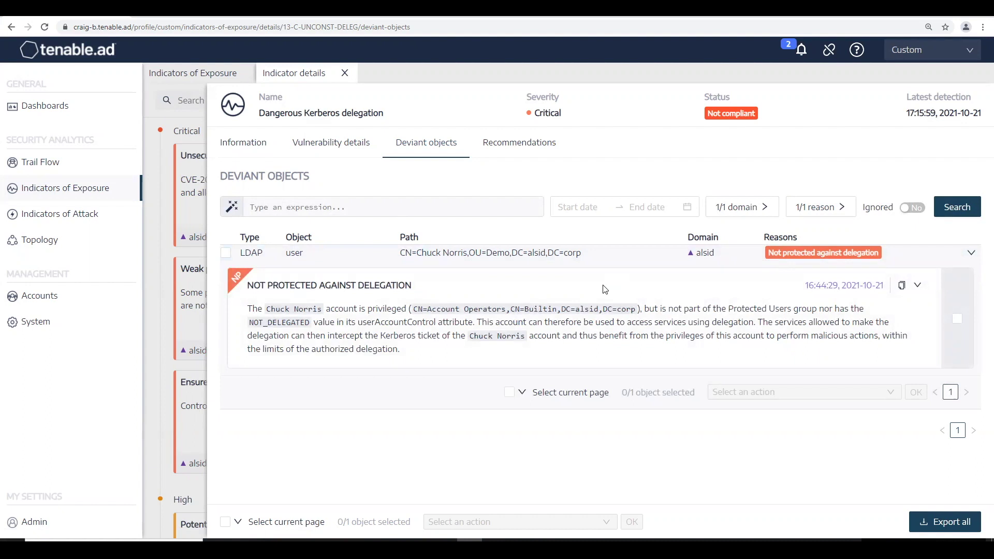
click(345, 73)
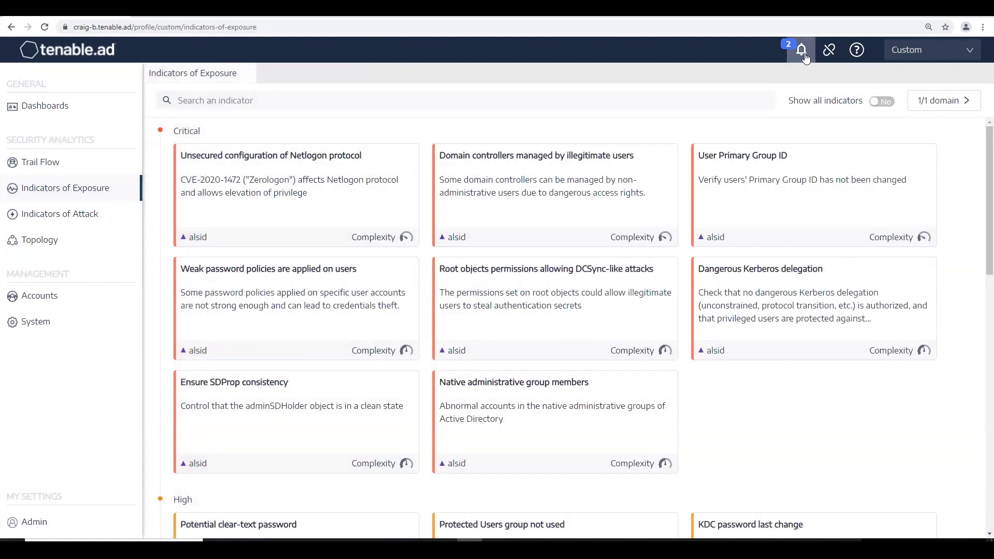
- From the alerts list, choose See the deviance on the 'Not protected against delegation' alert
click(802, 56)
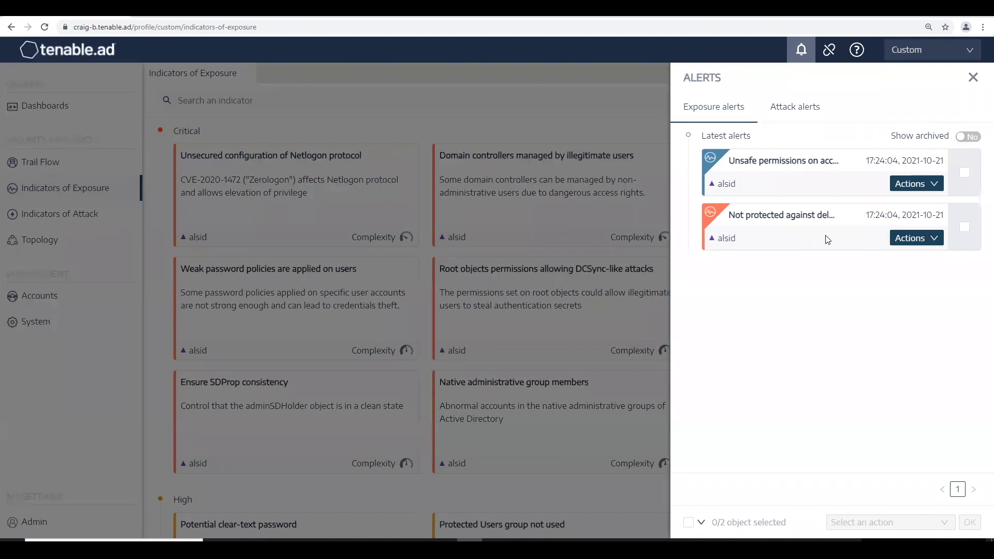
click(932, 240)
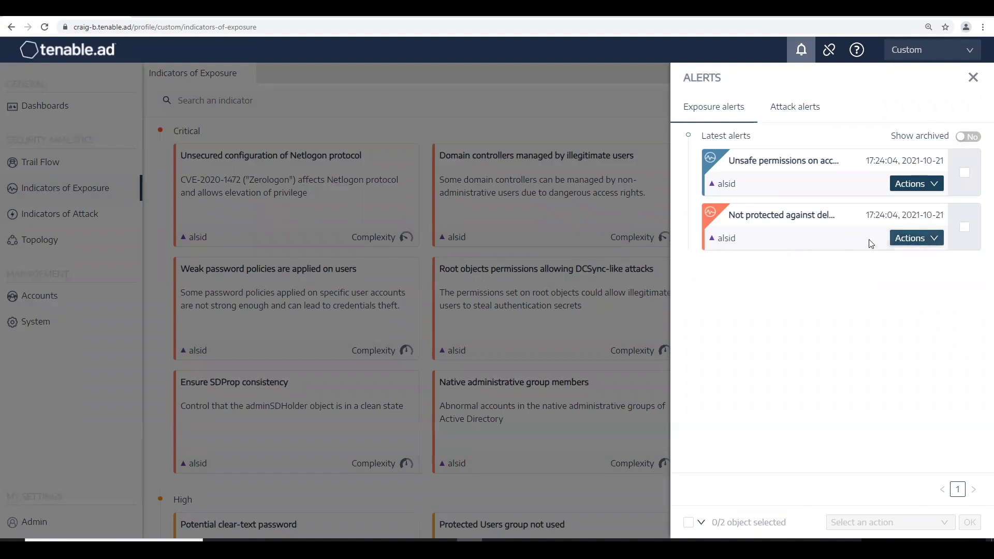
mouse_move(931, 241)
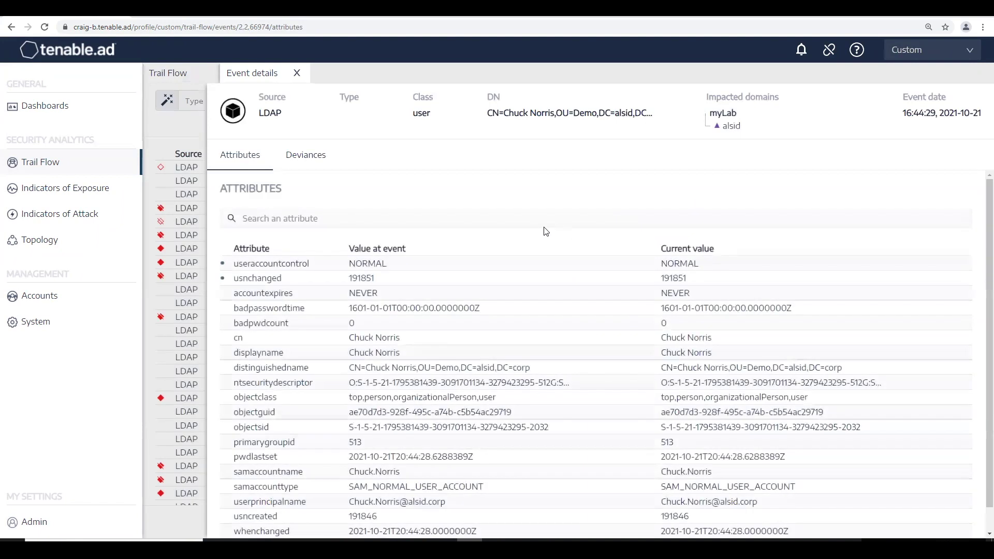
- Scroll through the user's event attributes and switch to the Deviances tab
scroll(546, 223, down, 1)
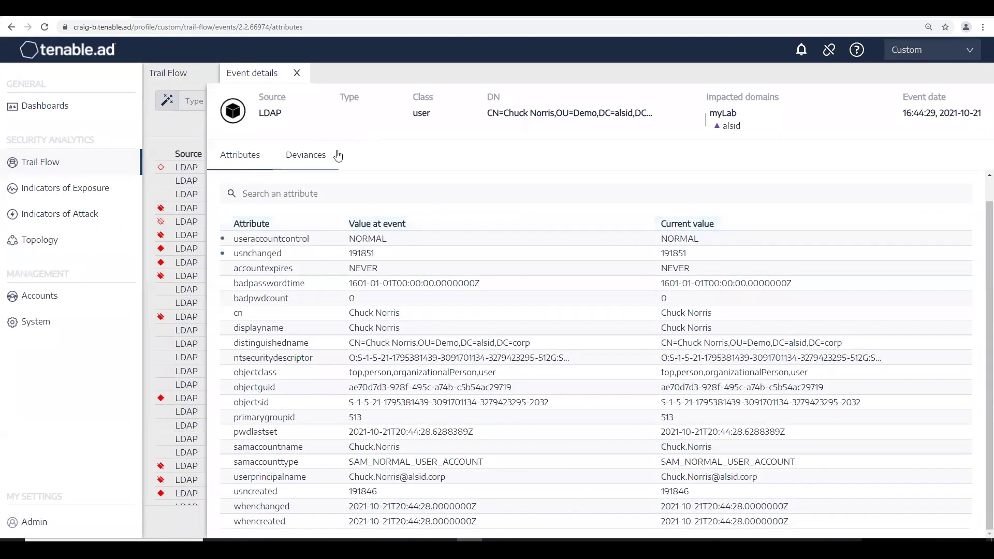
click(313, 155)
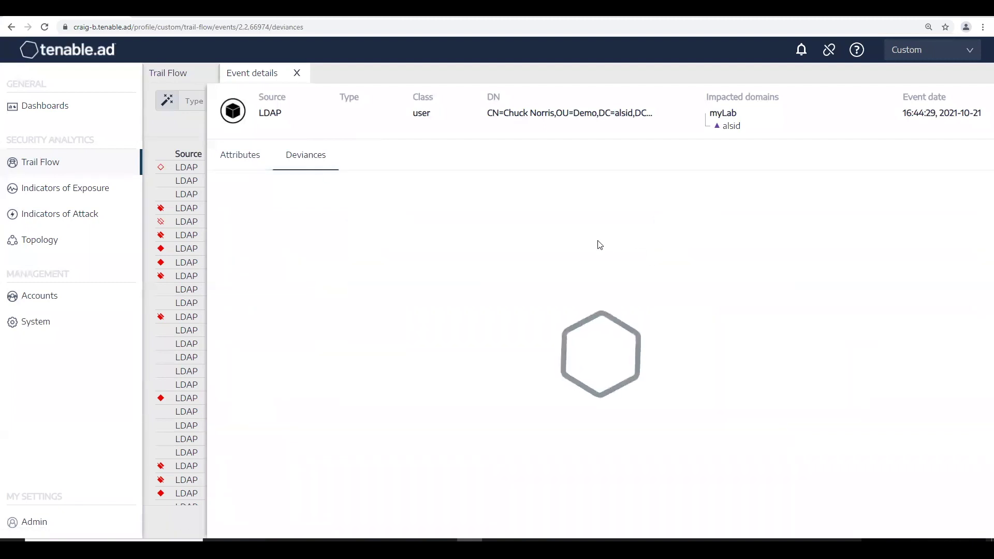